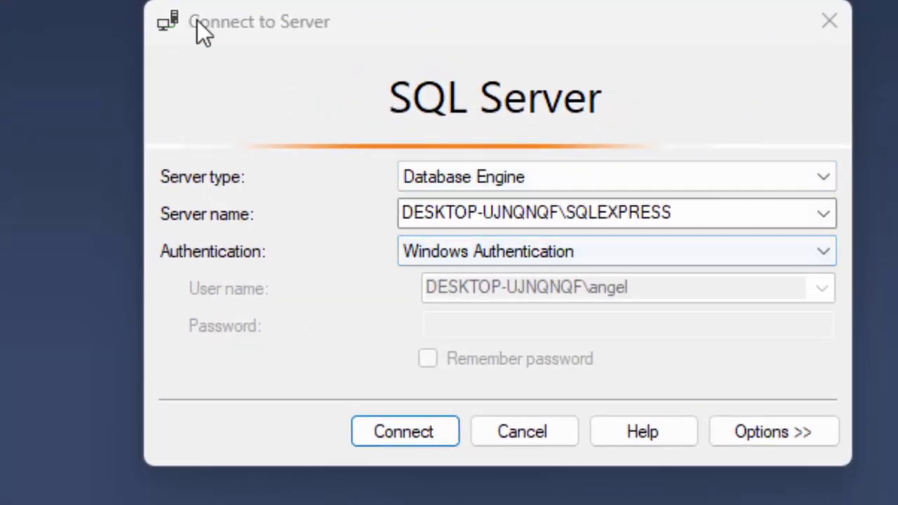
- Connect to the SQLEXPRESS database engine with Windows Authentication and expand its Databases folder
click(402, 433)
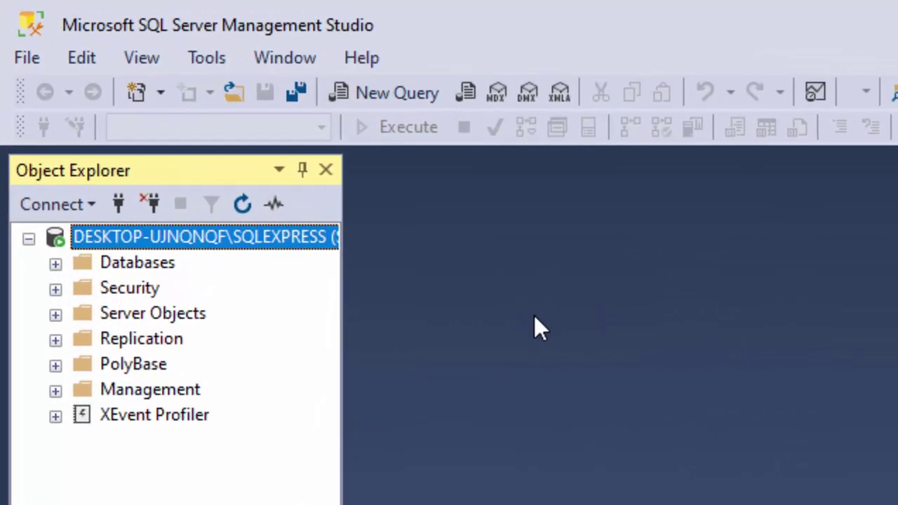
double_click(161, 272)
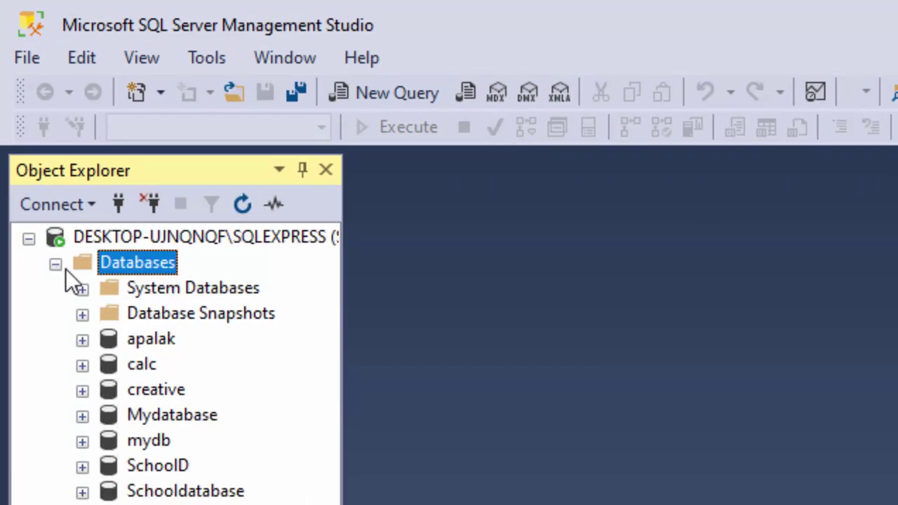
- Create a new database named Studentdatabase with the default owner and file settings
right_click(112, 263)
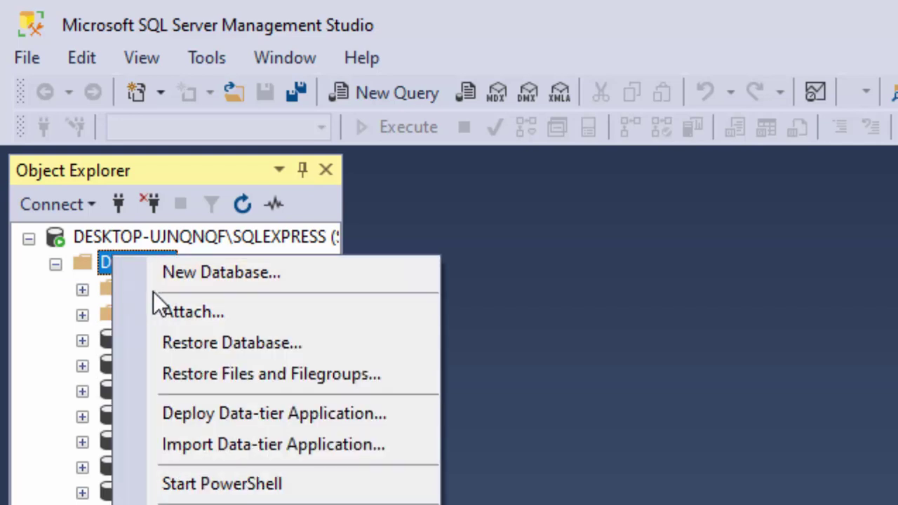
click(198, 274)
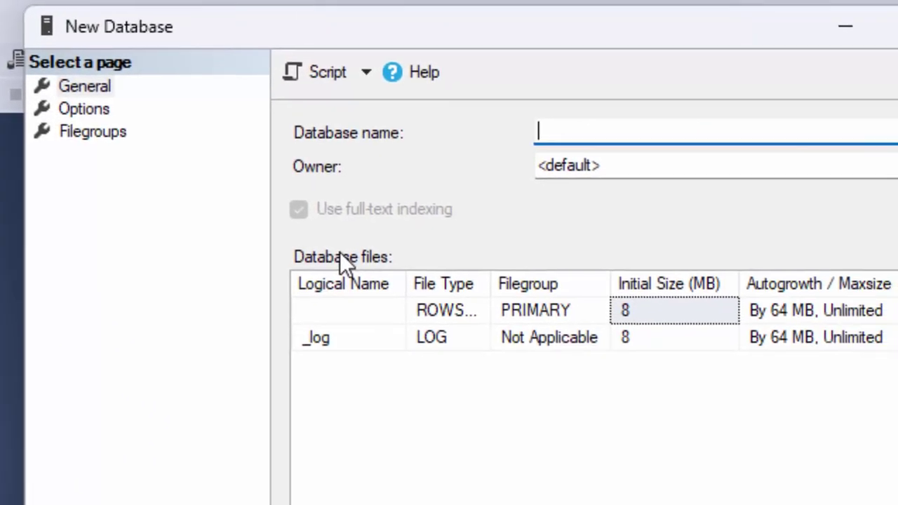
text(Stud)
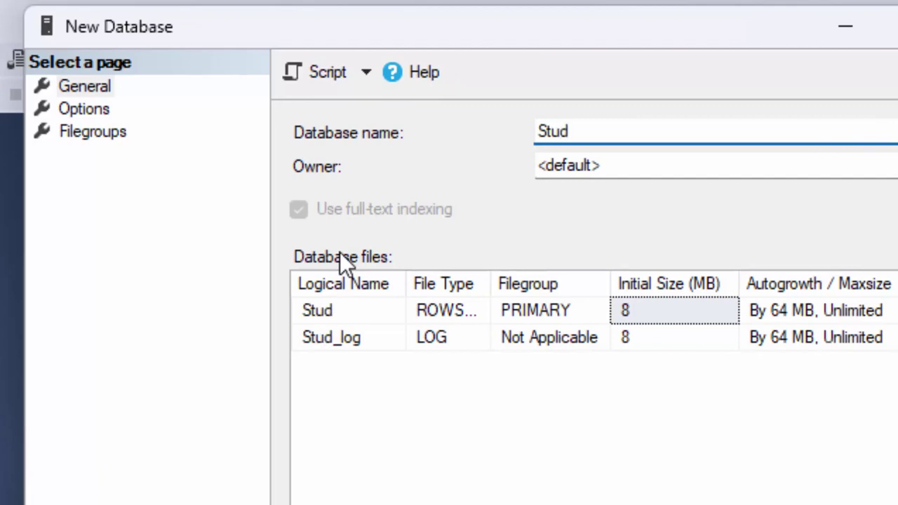
text(entdata)
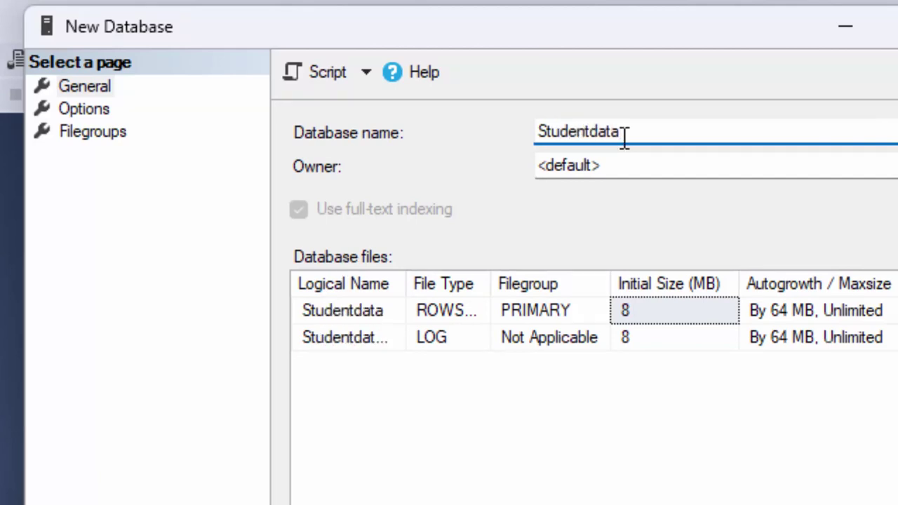
text(base)
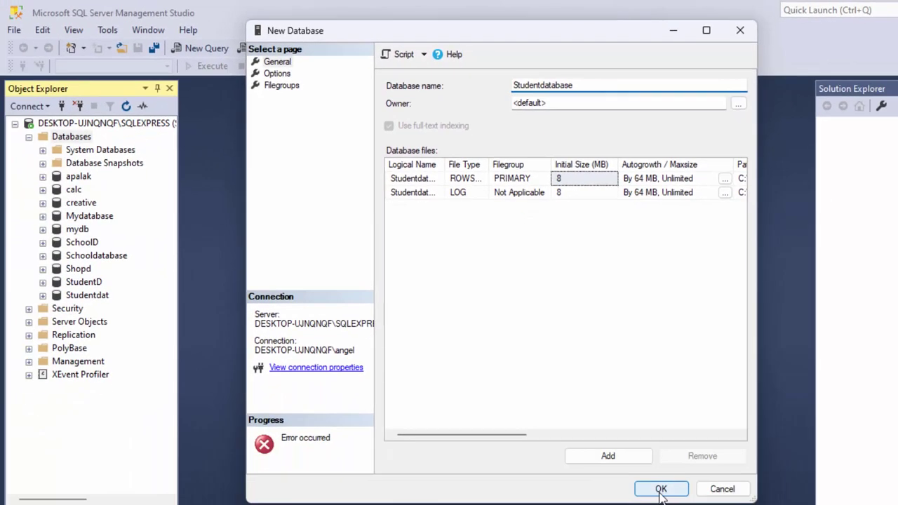
click(661, 490)
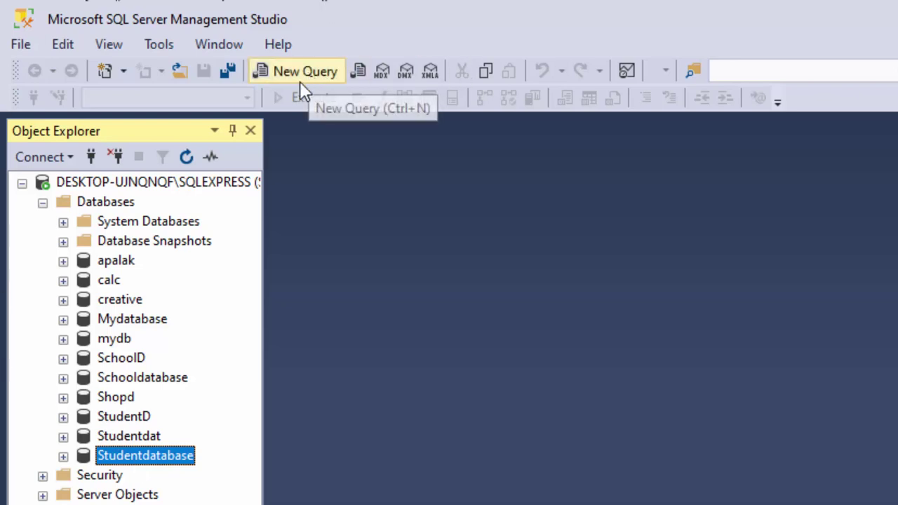
- Expand Studentdatabase and start designing a new table in it
double_click(124, 456)
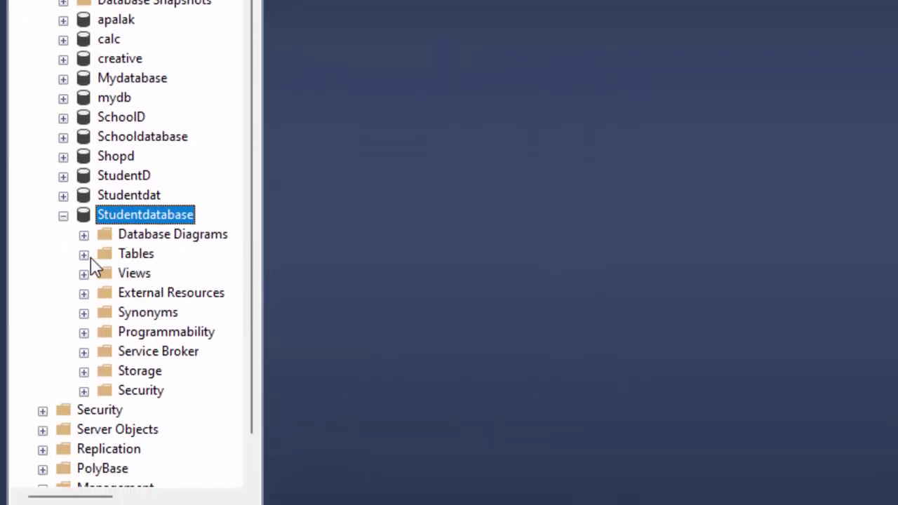
right_click(83, 259)
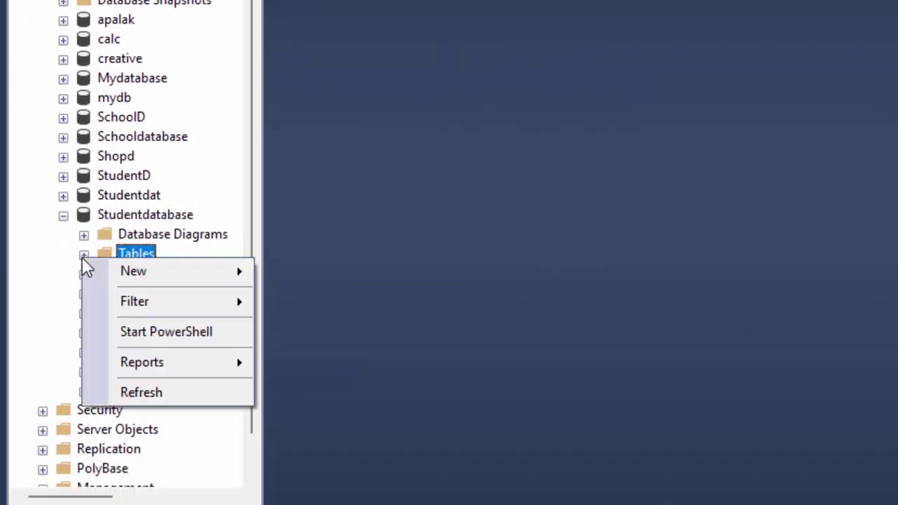
mouse_move(158, 278)
click(301, 275)
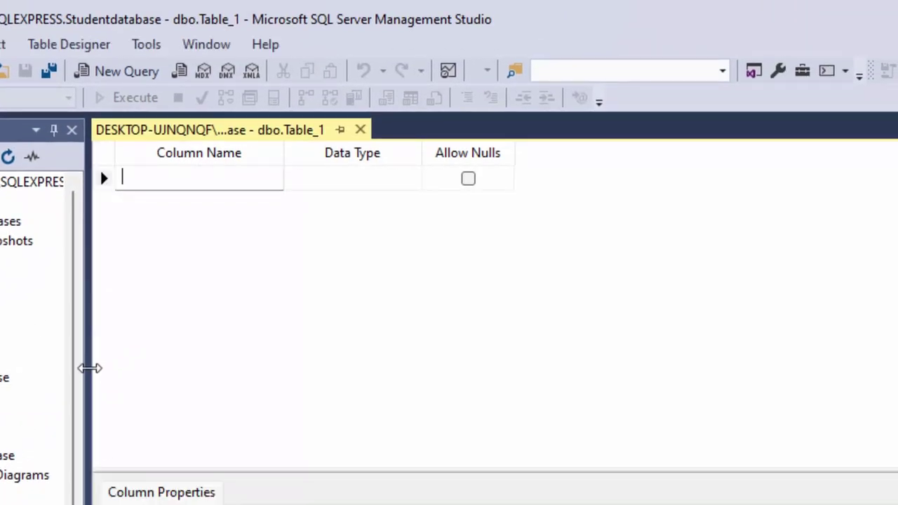
- Add a Registration_id column to the new table, keeping nchar(10) as its data type
click(213, 173)
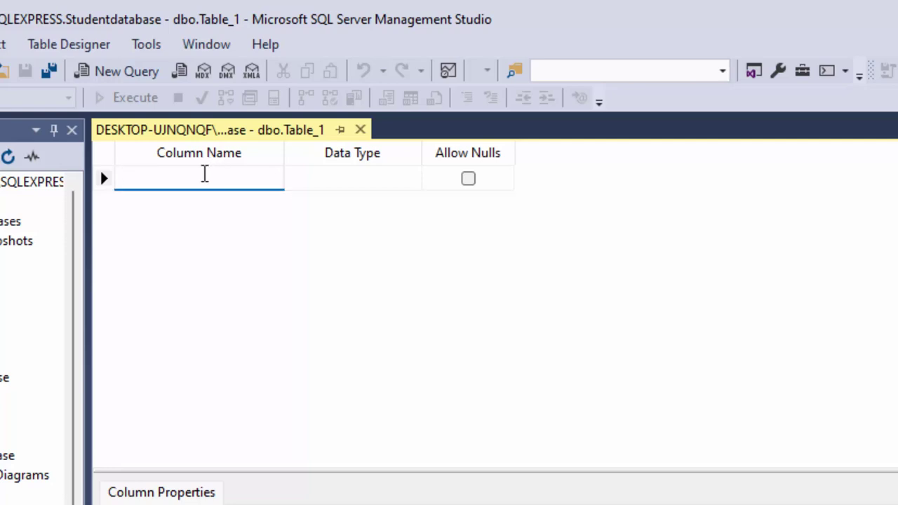
text(Registratio)
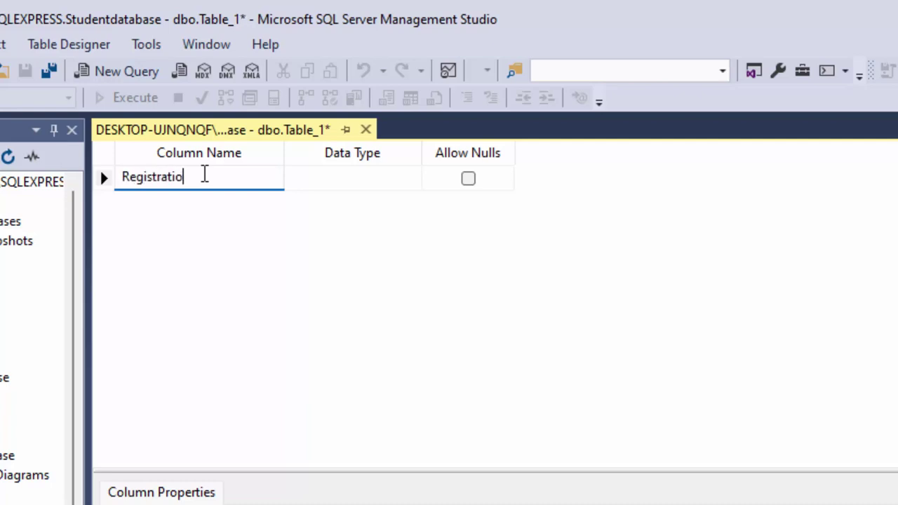
text(n_id)
click(363, 184)
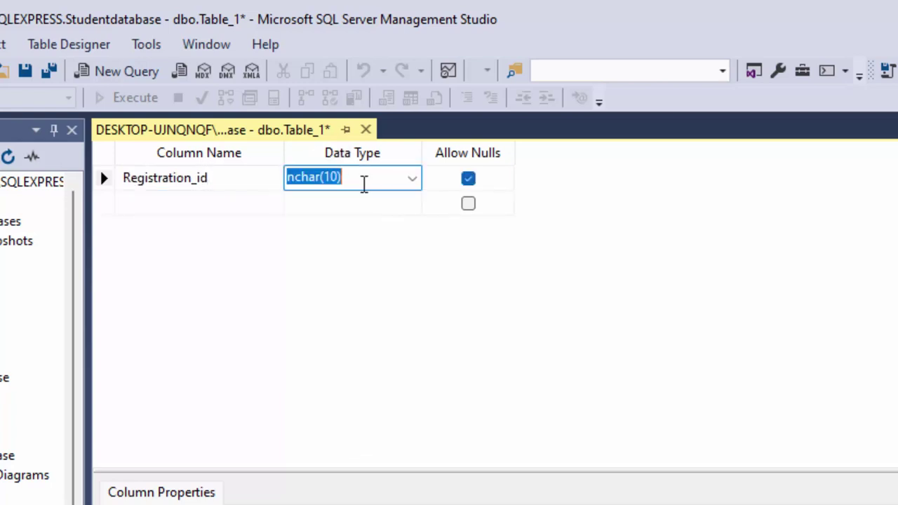
click(413, 179)
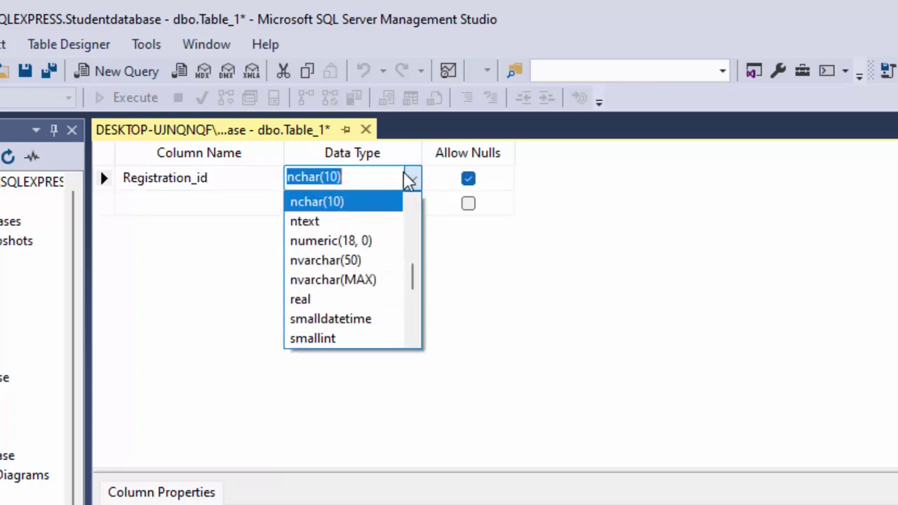
drag(413, 276, 415, 179)
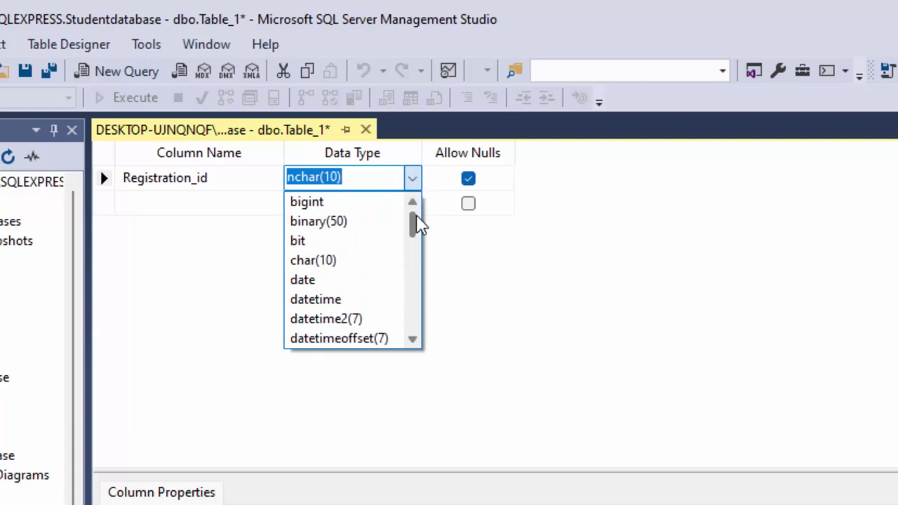
drag(417, 225, 404, 306)
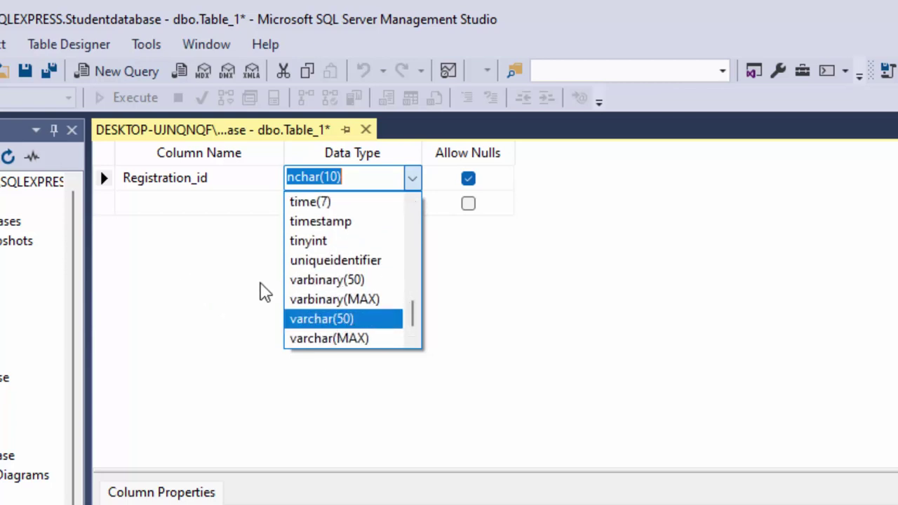
click(239, 286)
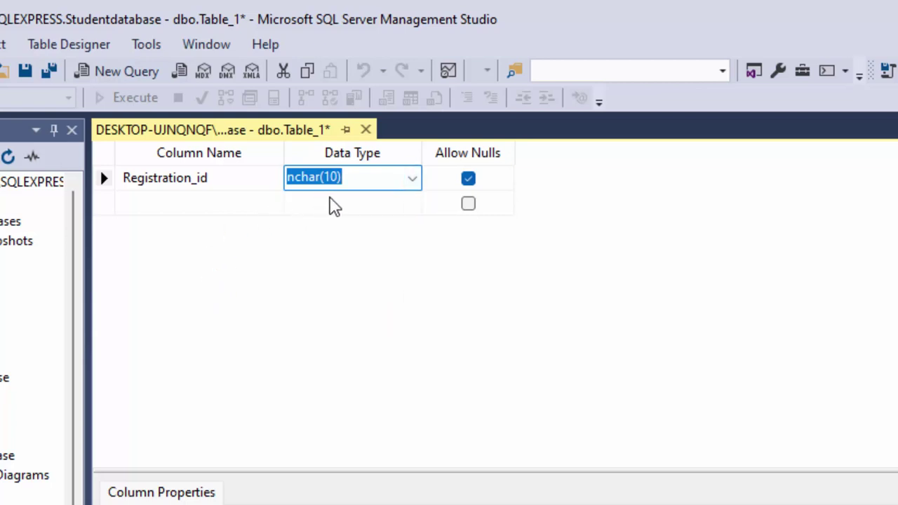
- Add a Name_of_Student column and disallow nulls for both Registration_id and Name_of_Student
click(201, 204)
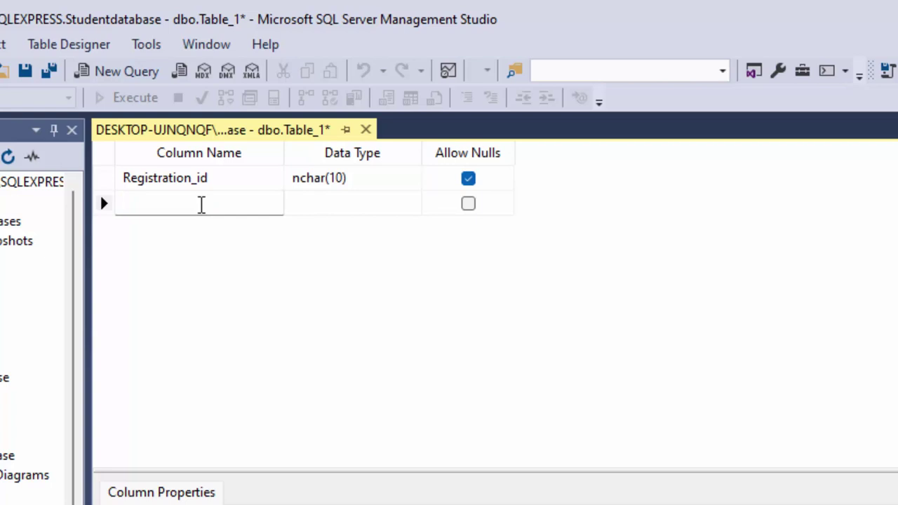
text(Name_of_Student)
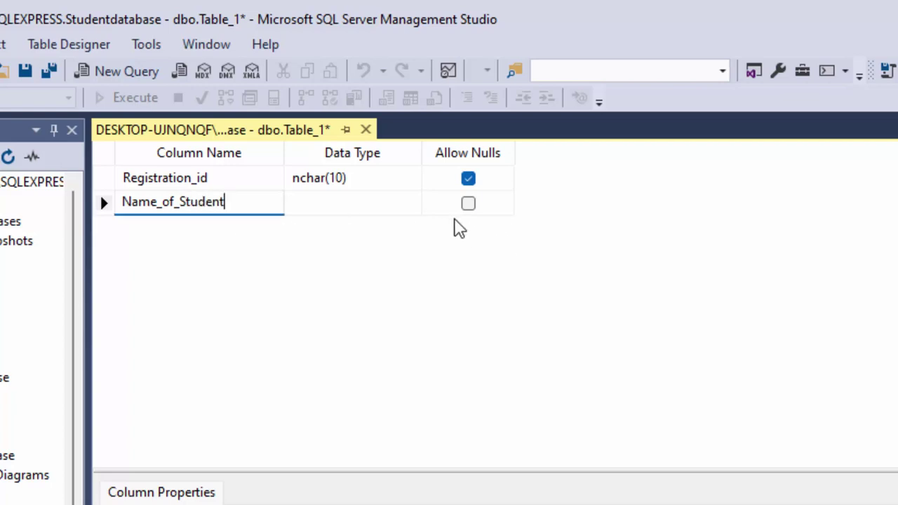
click(401, 201)
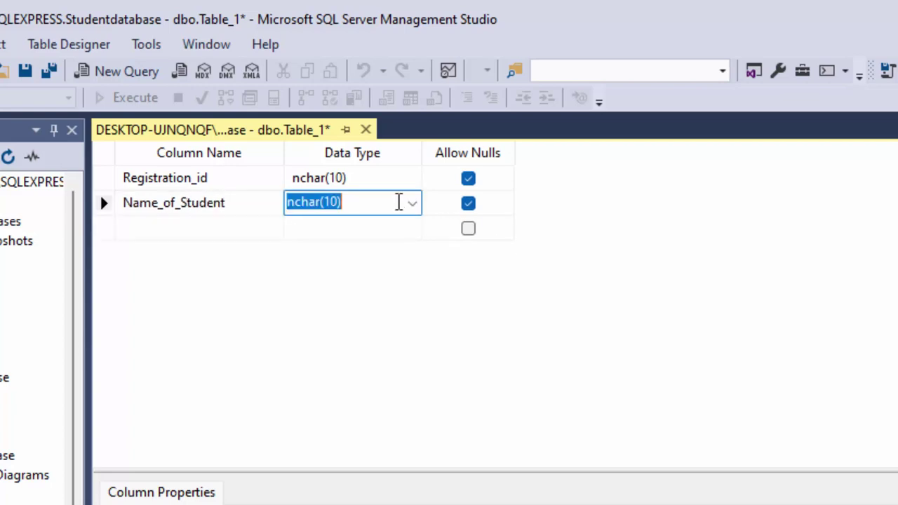
click(469, 179)
click(468, 203)
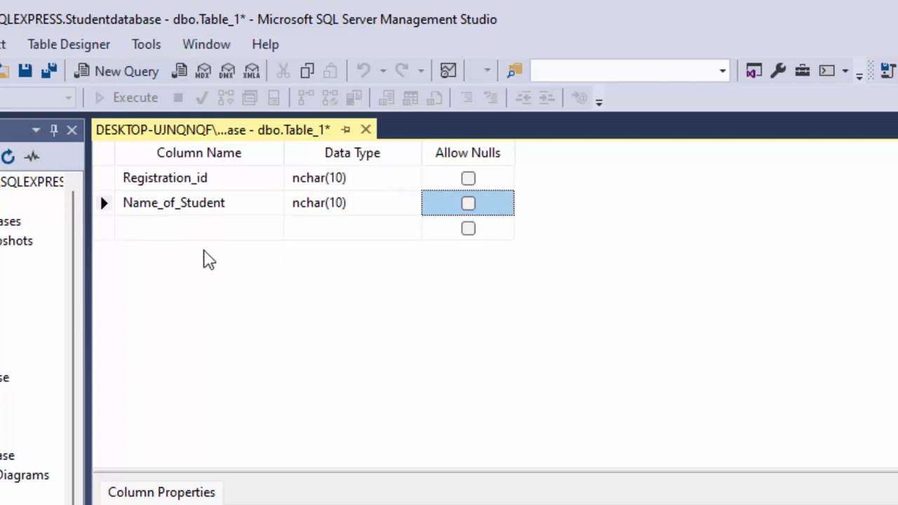
- Set the data type of the Name_of_Student column to nchar(20)
click(335, 208)
click(340, 202)
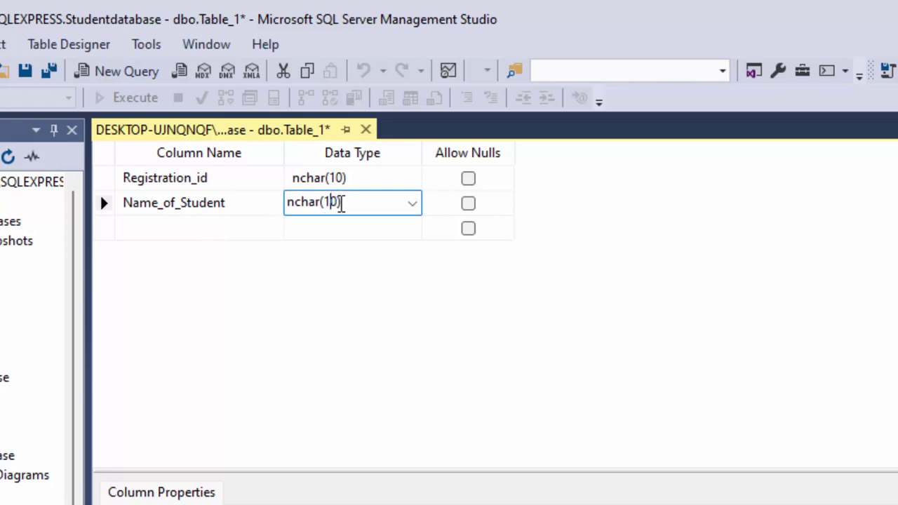
key(BackSpace)
text(2)
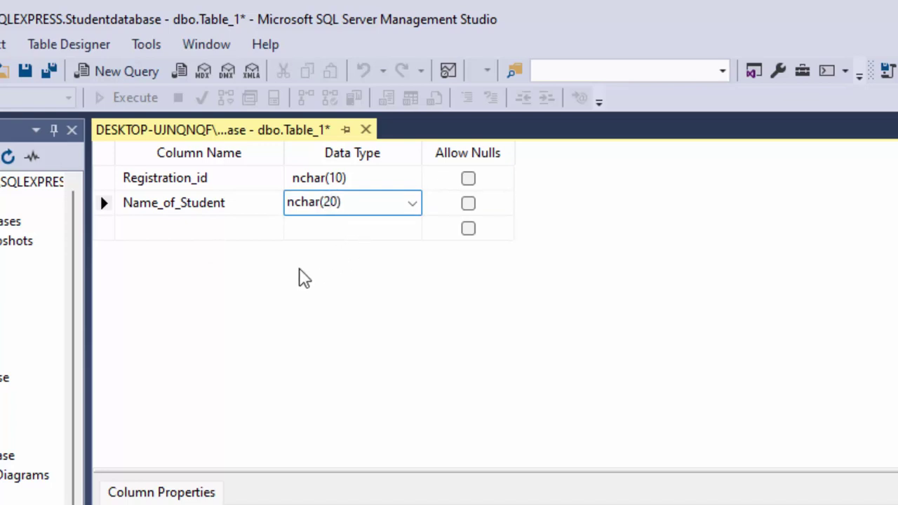
- Add a Class column with the text data type and disallow nulls for it
click(188, 230)
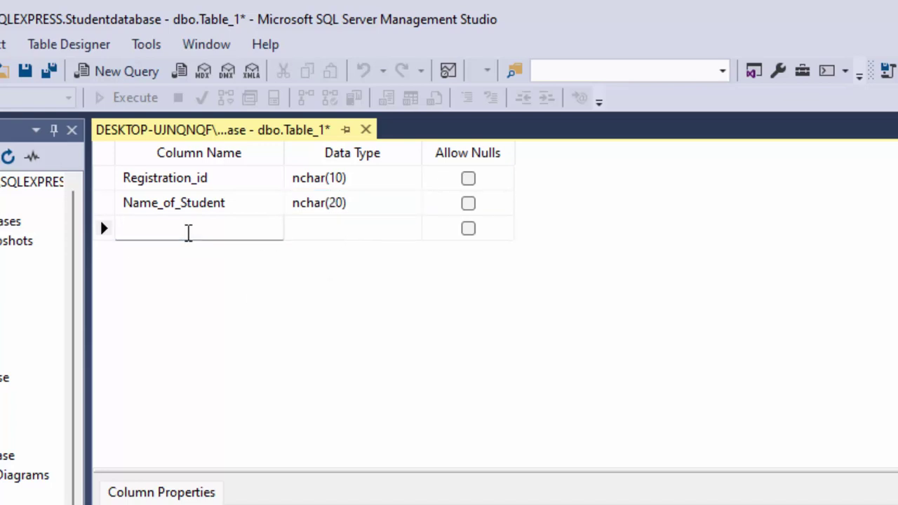
text(Class)
click(383, 229)
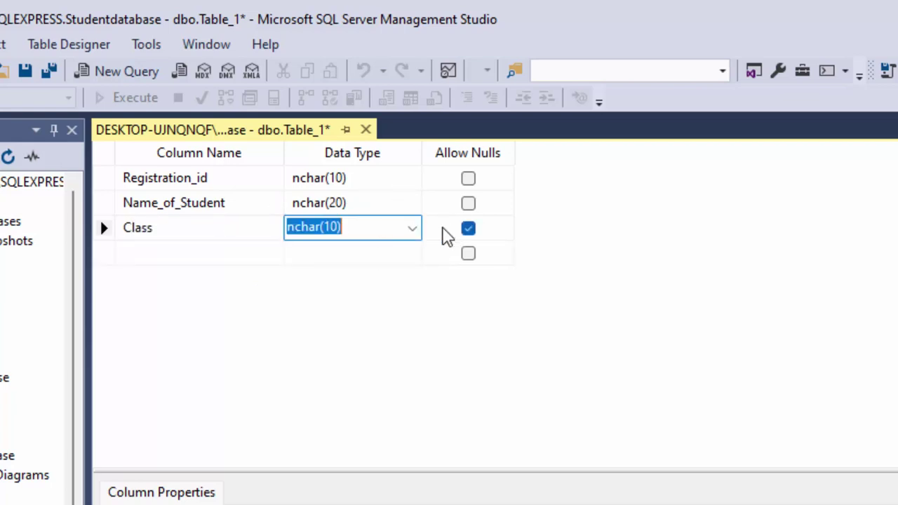
click(413, 229)
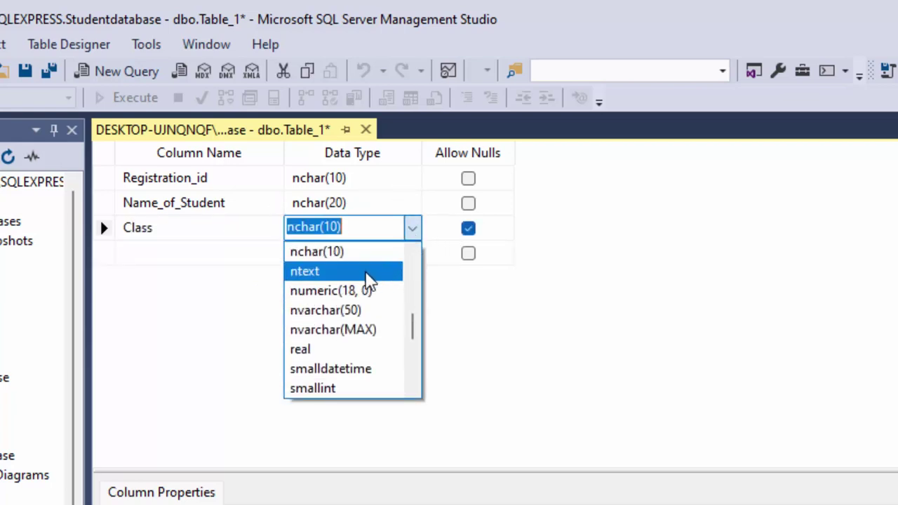
scroll(322, 372, down, 1)
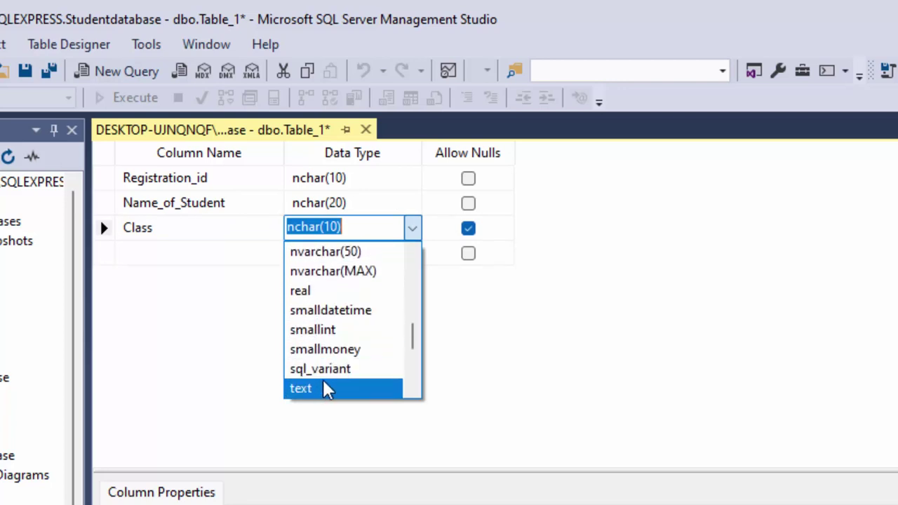
click(332, 390)
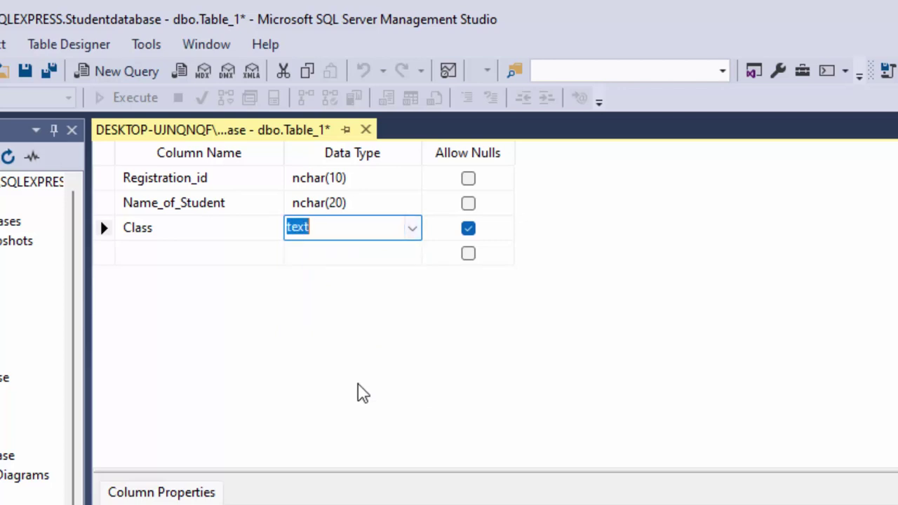
click(469, 228)
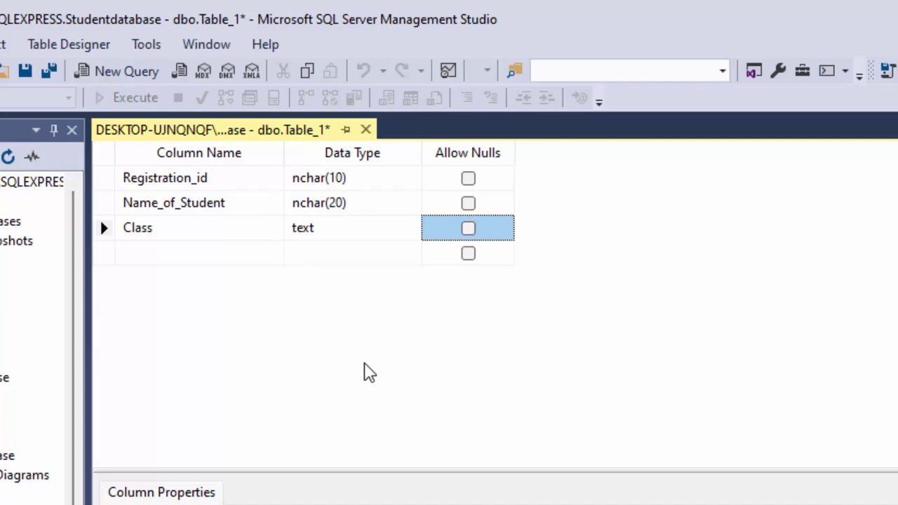
- Set the Registration_id column as the table's primary key
click(106, 179)
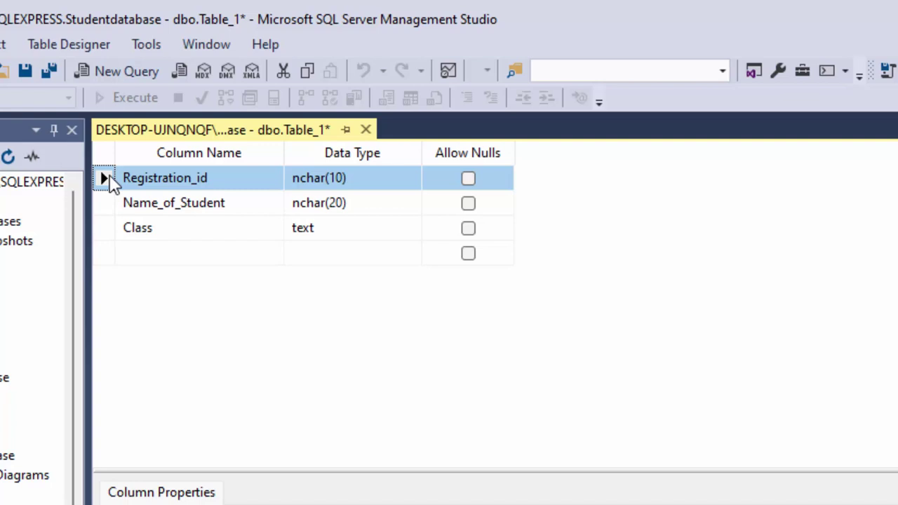
right_click(110, 180)
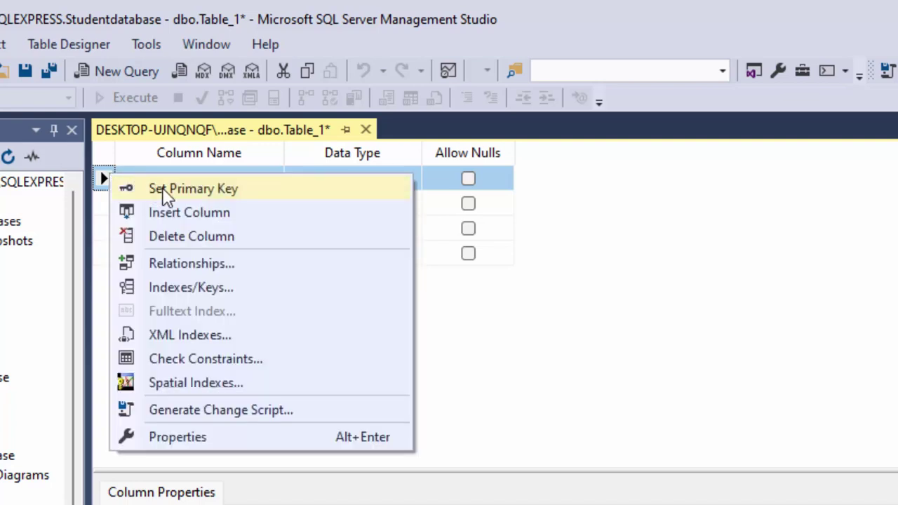
click(202, 199)
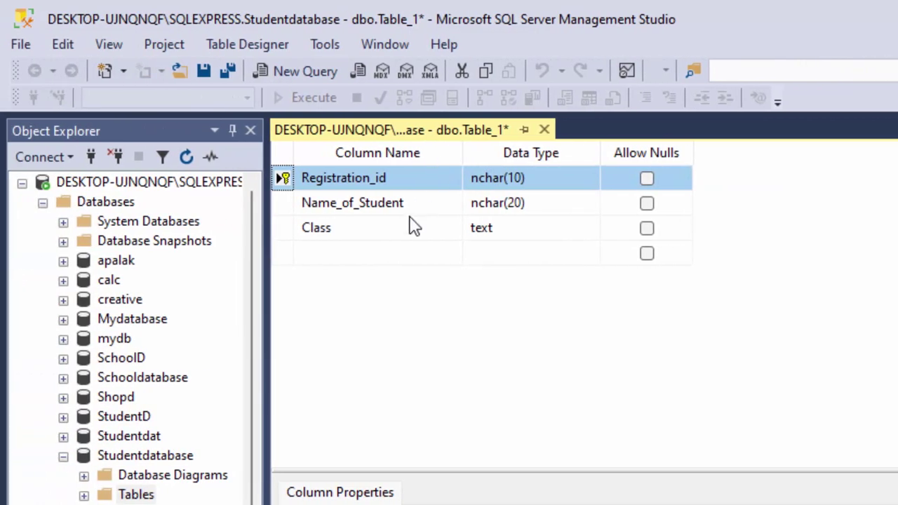
- Close the table design and save the new table as Studenttable1
click(544, 130)
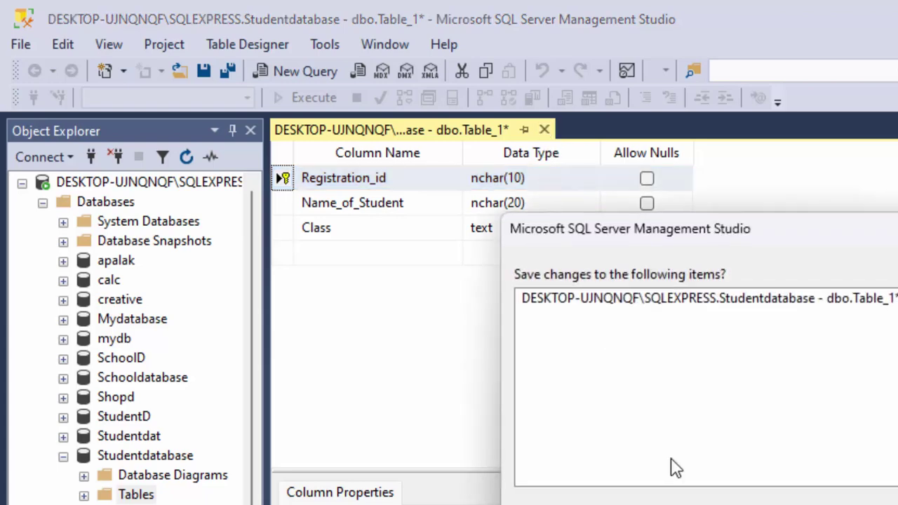
key(Return)
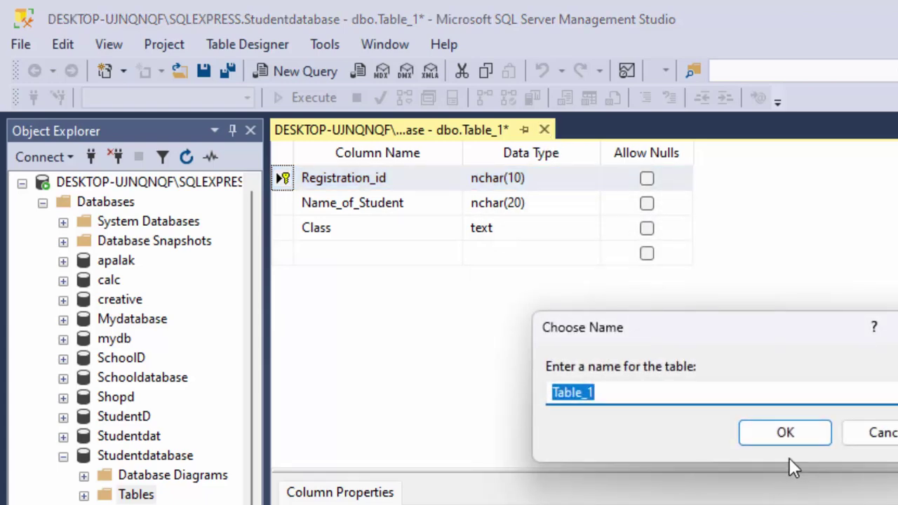
key(BackSpace)
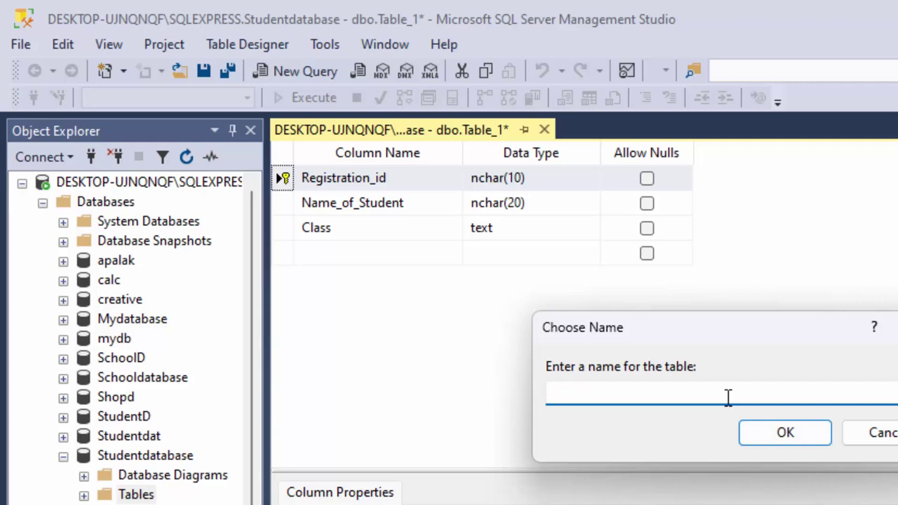
text(Studenttable1)
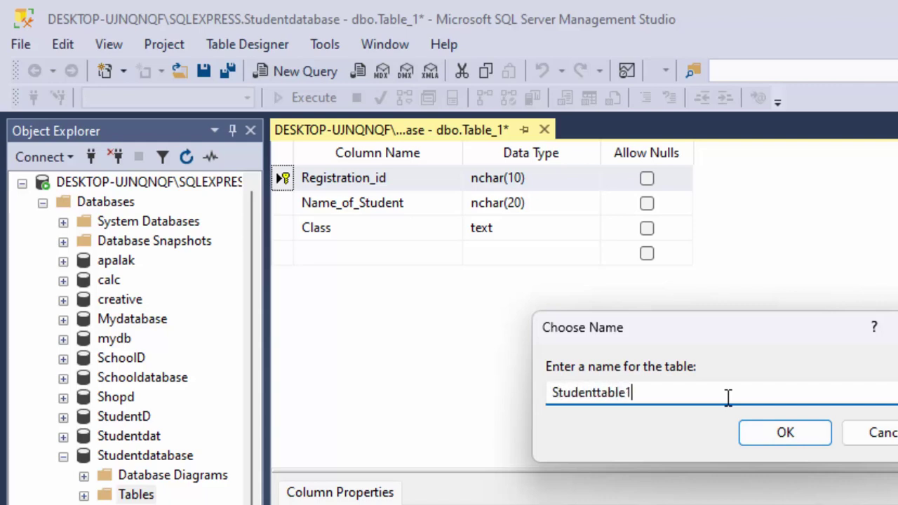
key(Return)
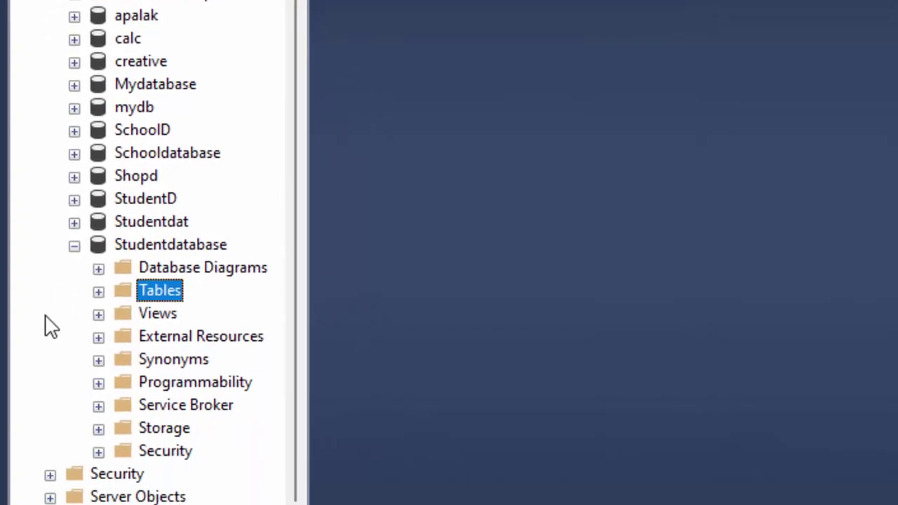
- Open the top 200 rows of dbo.Studenttable1 in Studentdatabase for editing and widen the Name_of_Student column to fit its heading
double_click(150, 278)
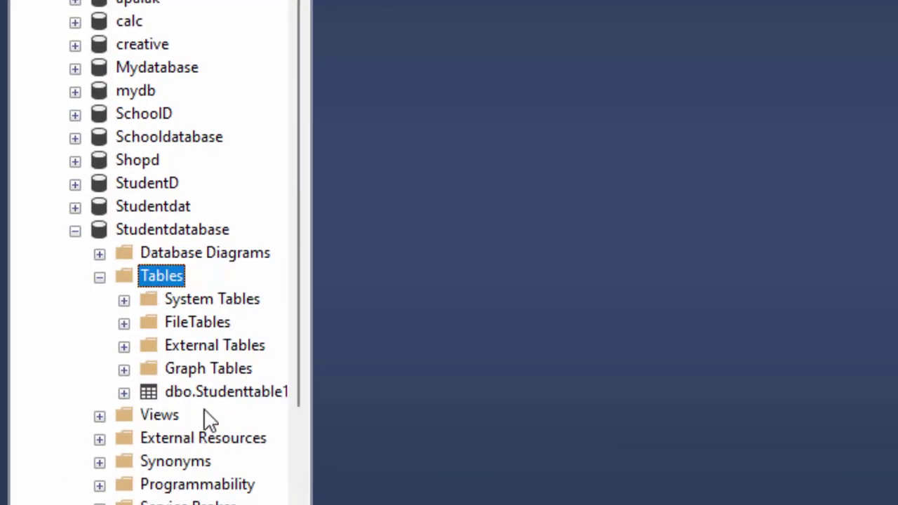
click(221, 398)
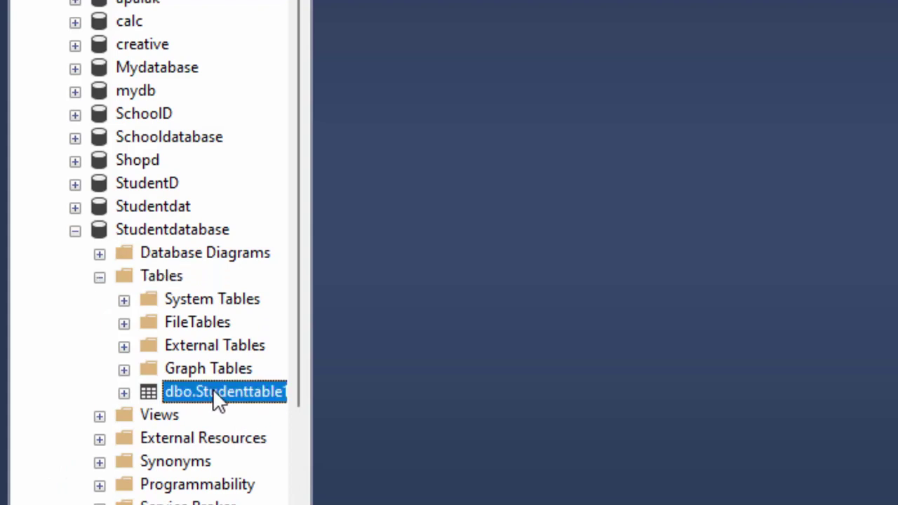
right_click(219, 399)
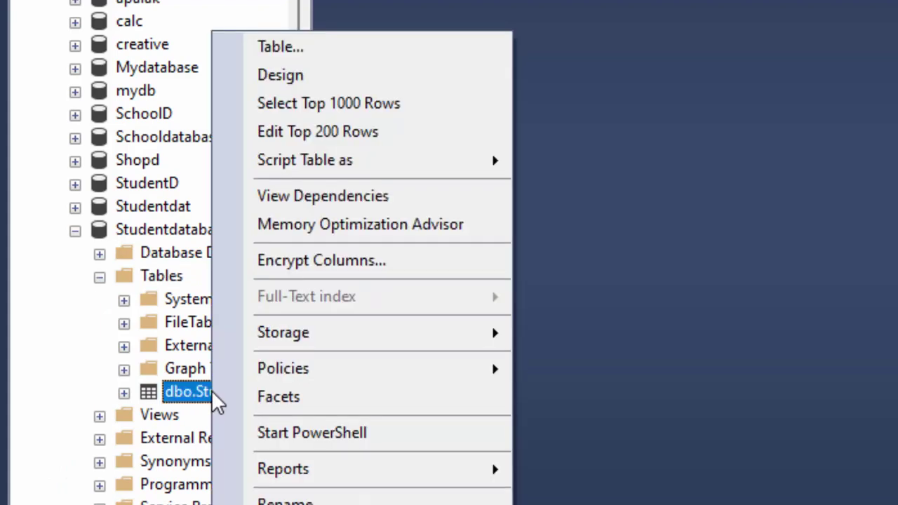
click(367, 138)
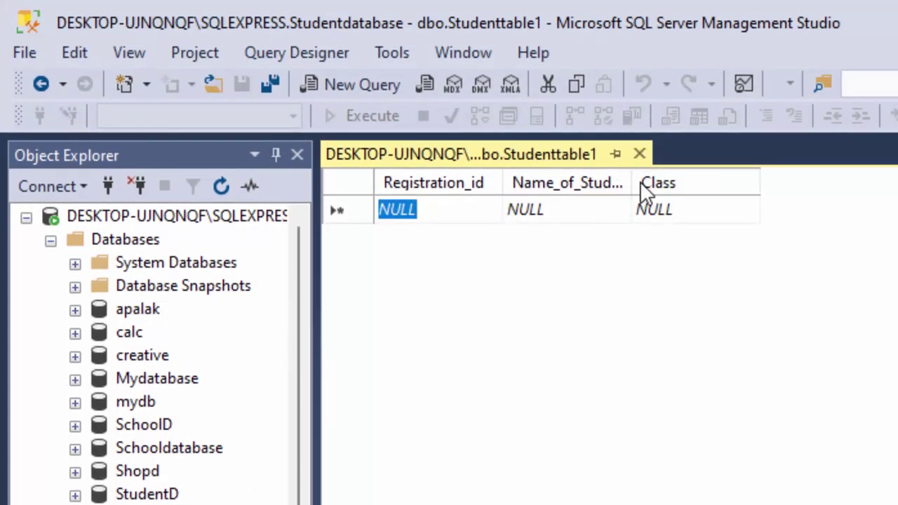
drag(660, 207, 713, 257)
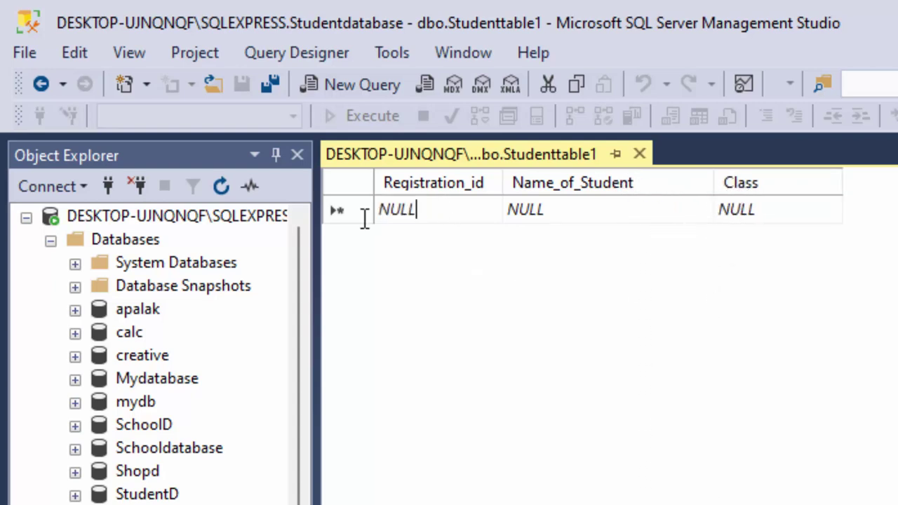
- Enter the first record with Registration_id 1, the student's name and Class 12
key(BackSpace)
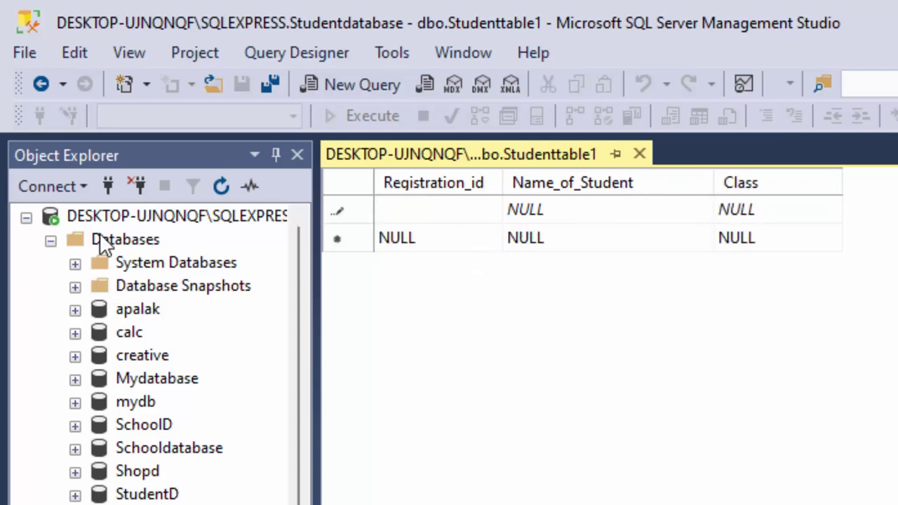
text(1)
key(Tab)
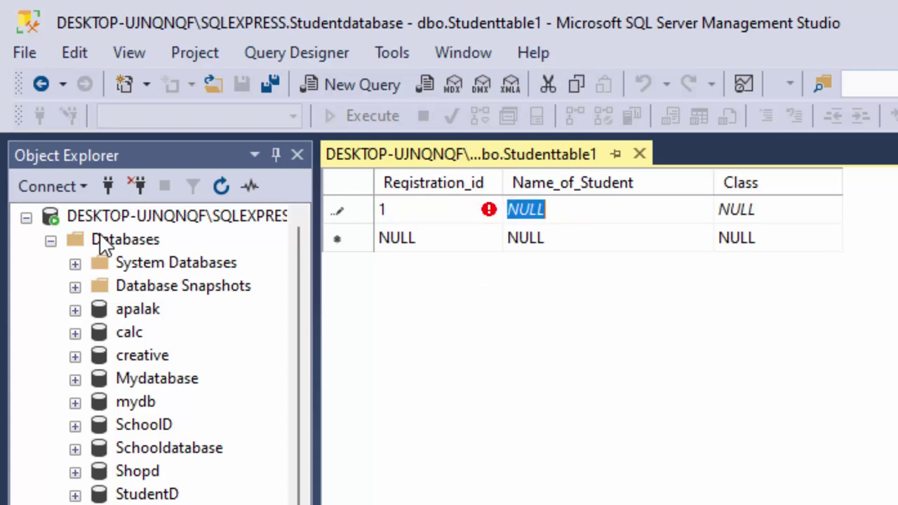
text(Ram)
key(Tab)
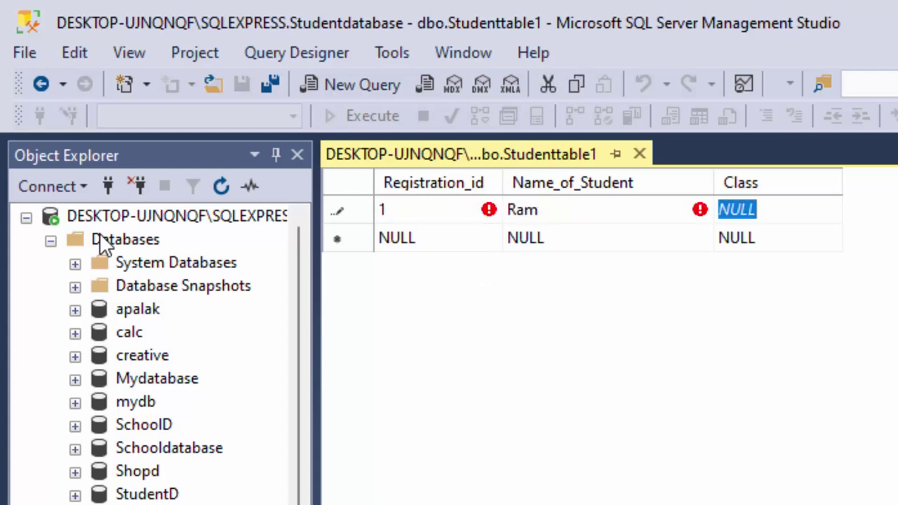
text(12)
key(Tab)
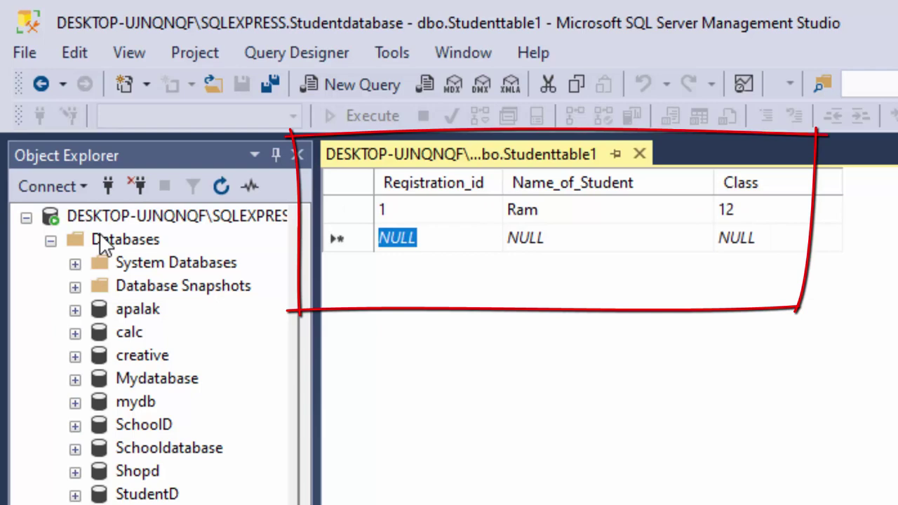
- Try to add a second record with the duplicate Registration_id 1, another student's name and Class 12
text(1)
key(Tab)
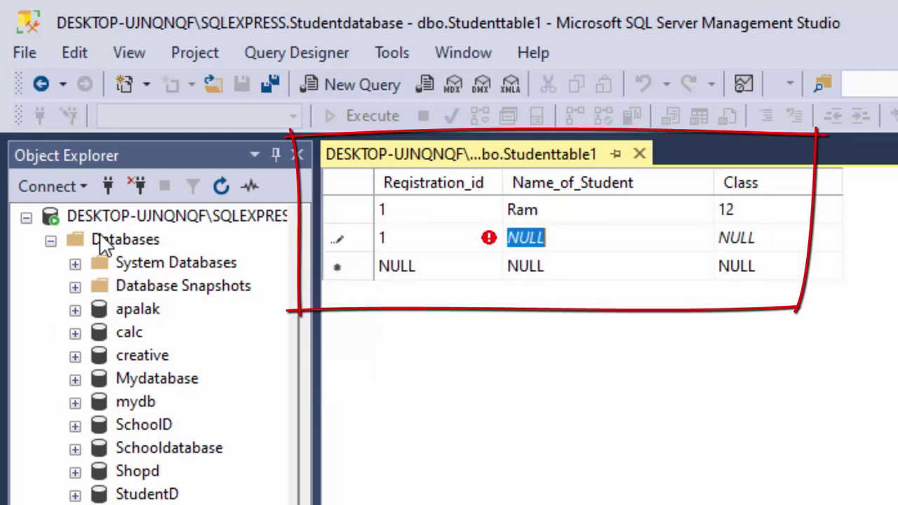
text(Rakesh)
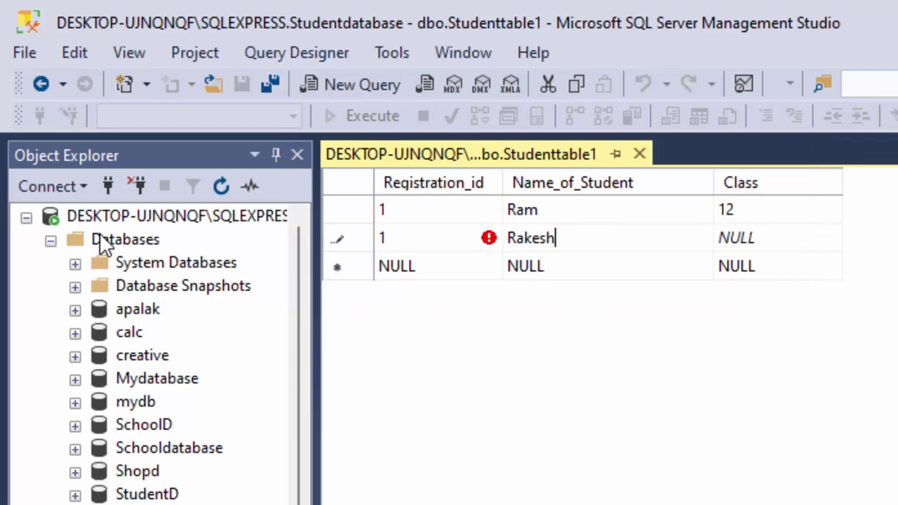
key(Tab)
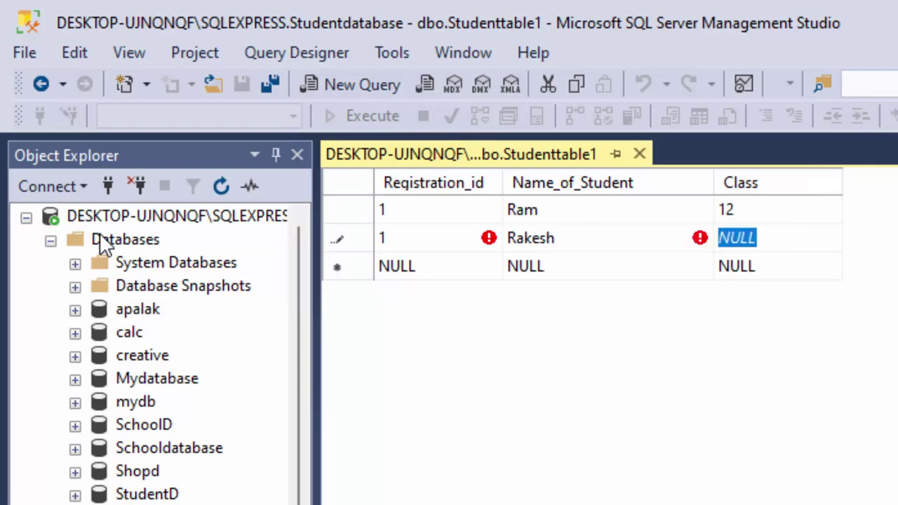
text(12)
key(Tab)
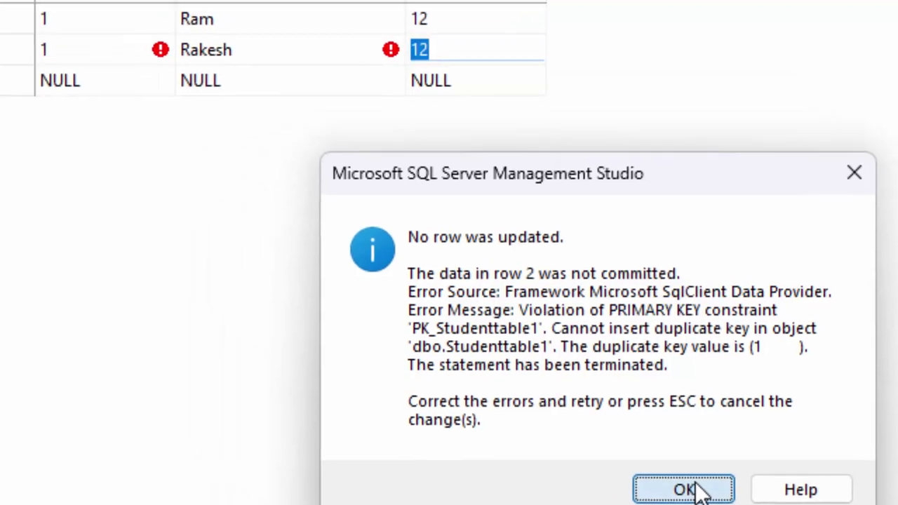
click(552, 407)
- Set the second record's Registration_id to 2 and commit the row
click(330, 195)
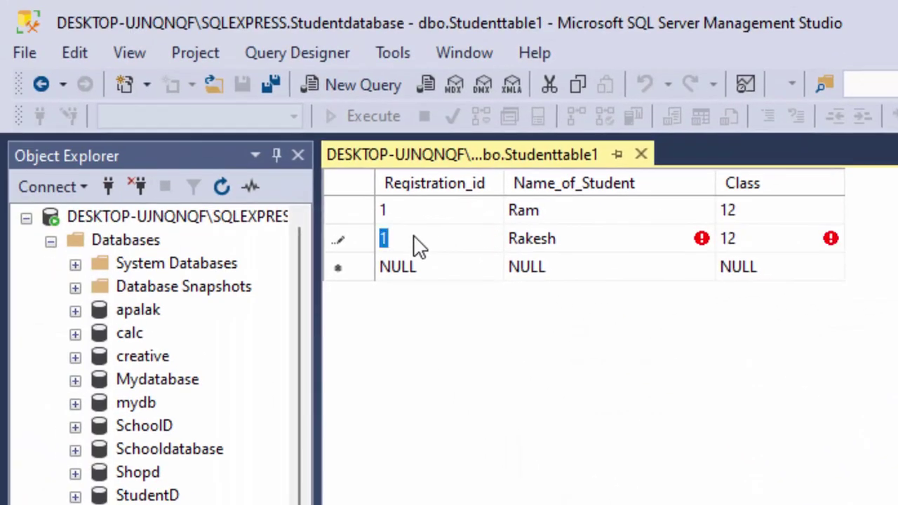
key(BackSpace)
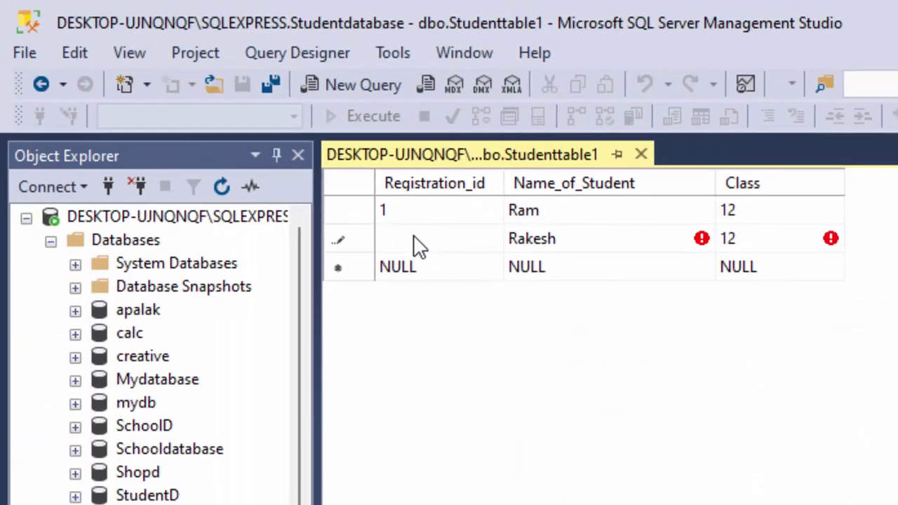
text(2)
key(Tab)
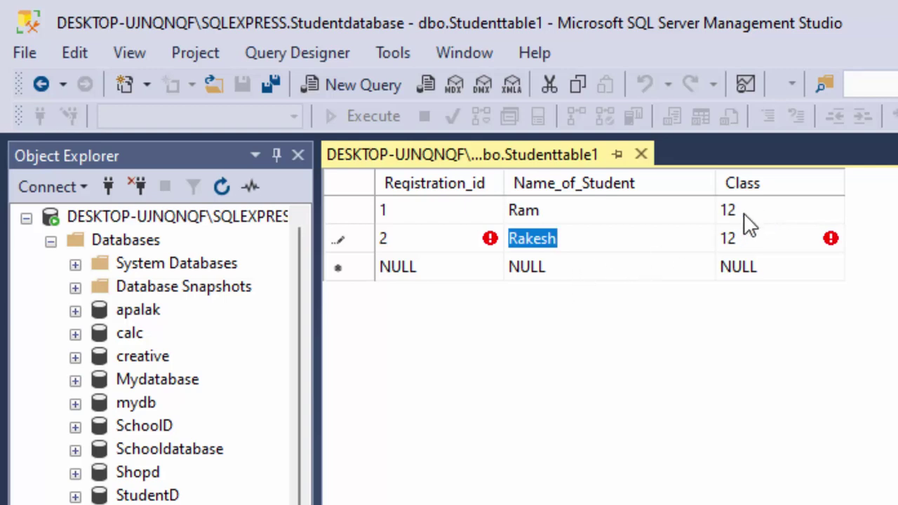
click(764, 212)
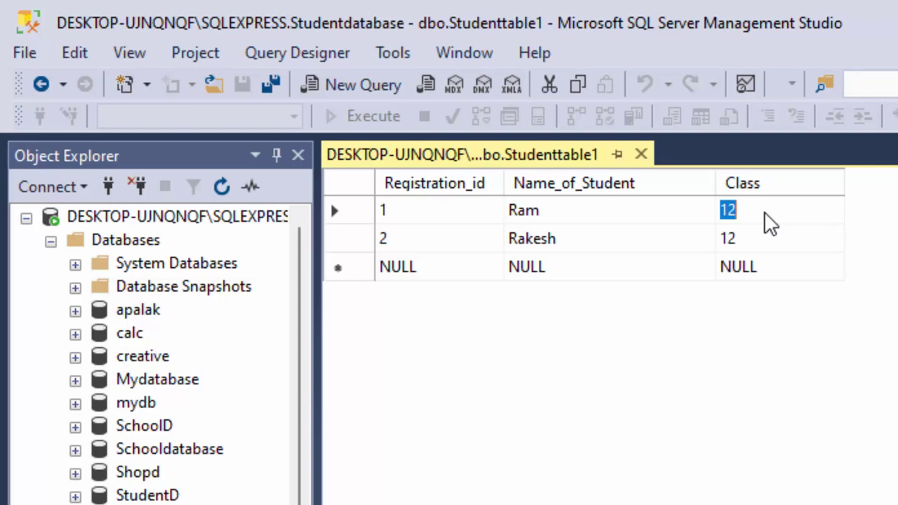
- Select the Class value in the first record for editing
click(726, 219)
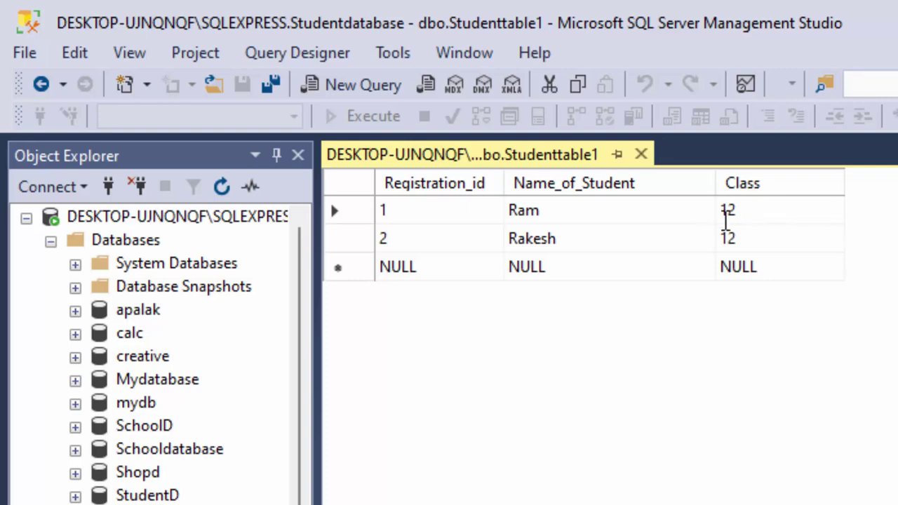
drag(776, 206, 697, 204)
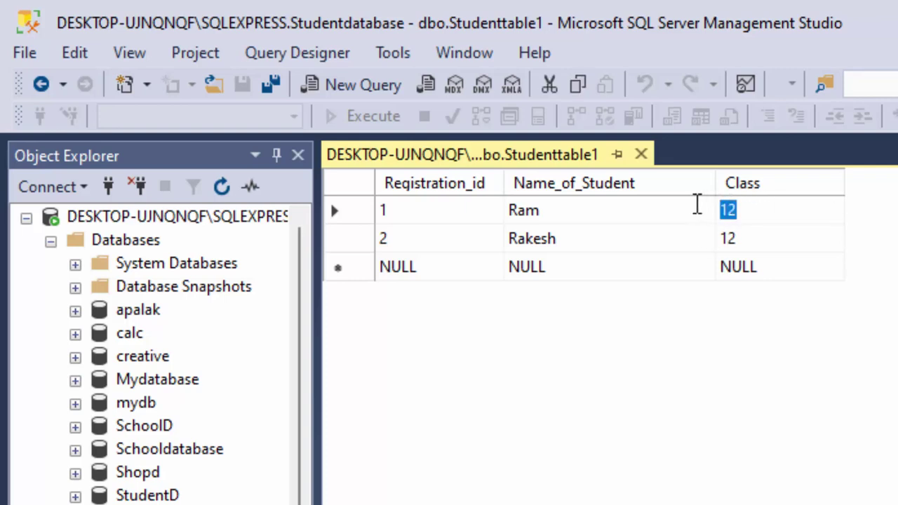